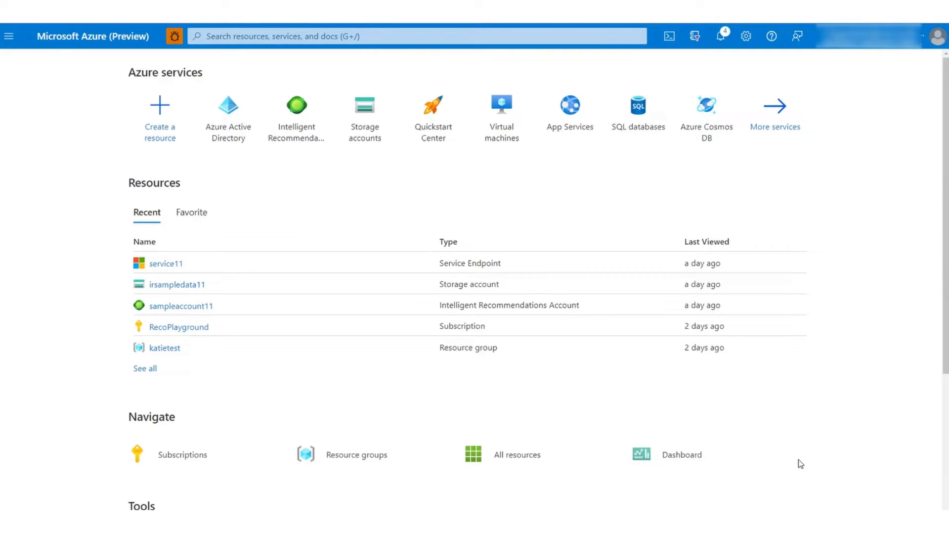
Register a single-tenant app named sampleapp3 under Azure Active Directory App registrations.
left_click(237, 141)
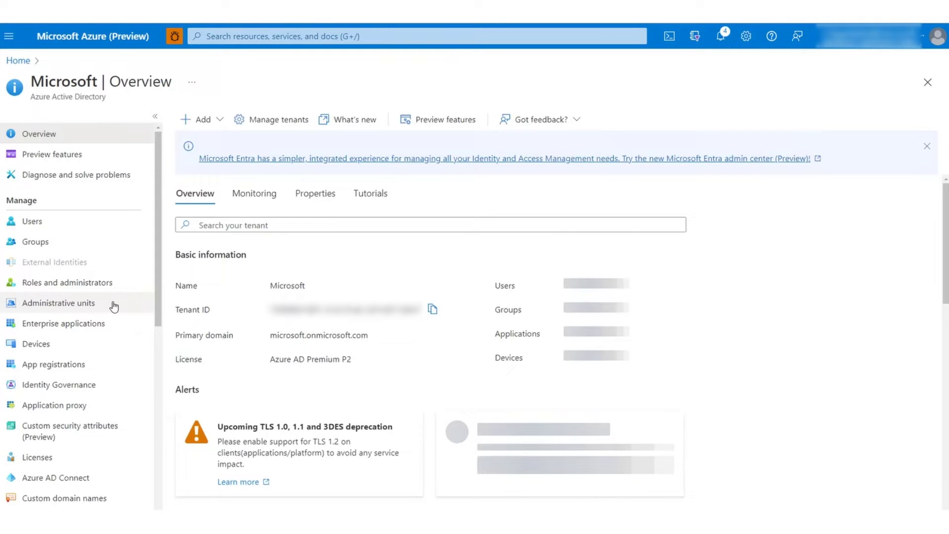
left_click(76, 364)
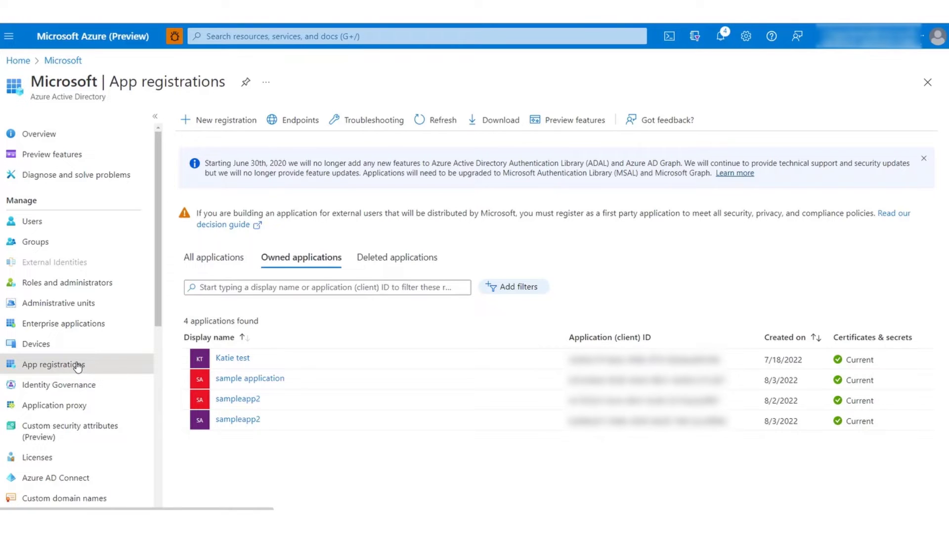
left_click(217, 119)
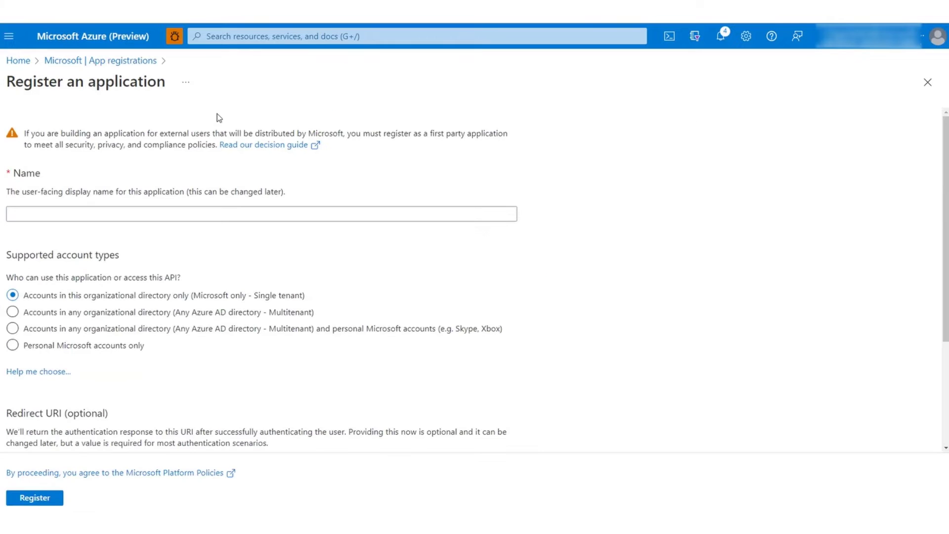
left_click(149, 218)
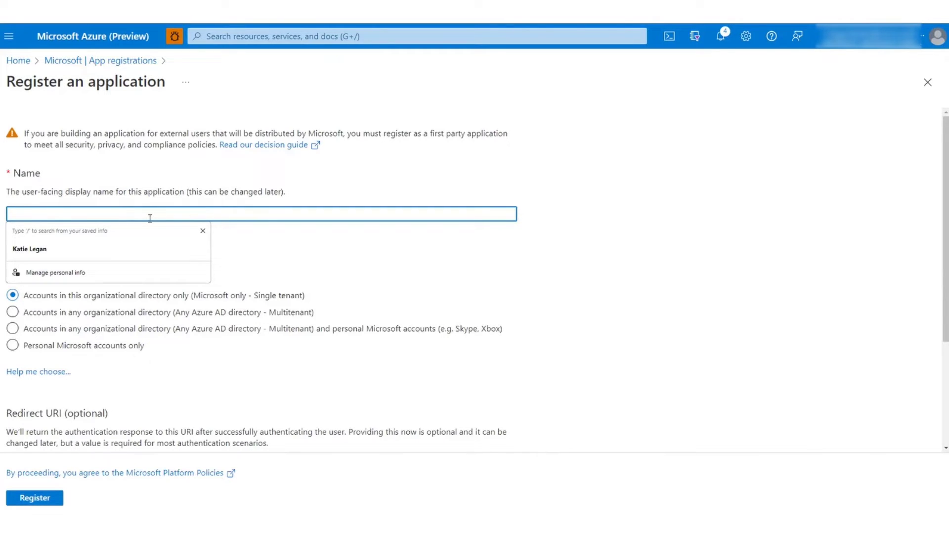
type("sampleapp")
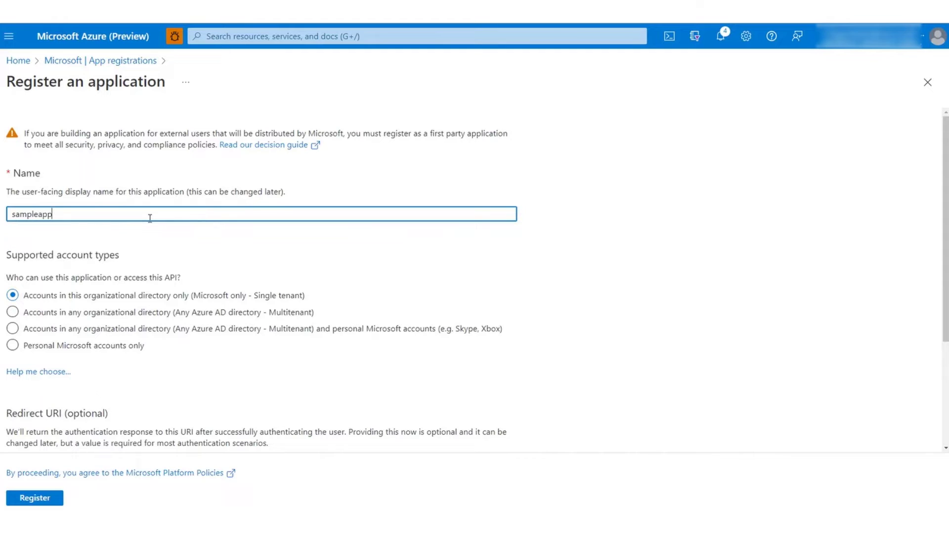
type("3")
left_click(35, 497)
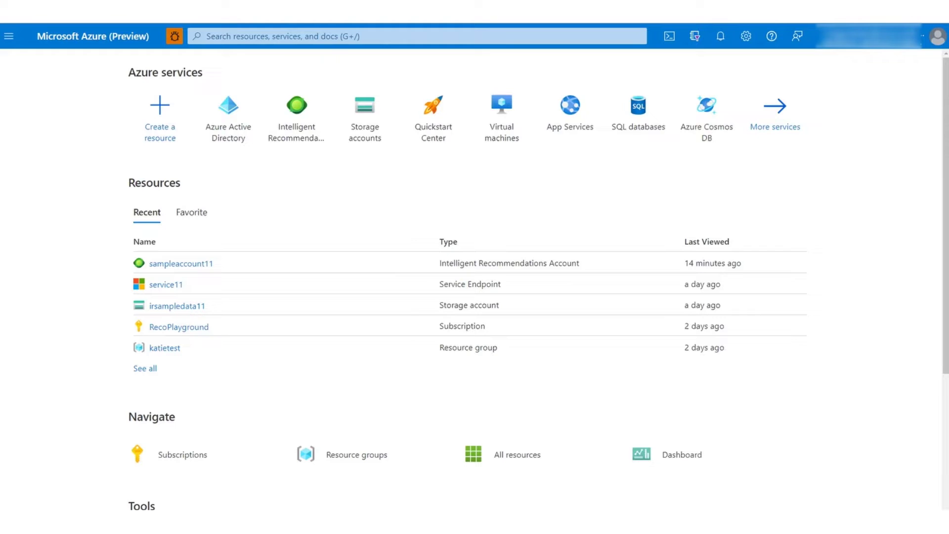
Start a new principal entry in sampleaccount11's Endpoint Authentications.
left_click(180, 264)
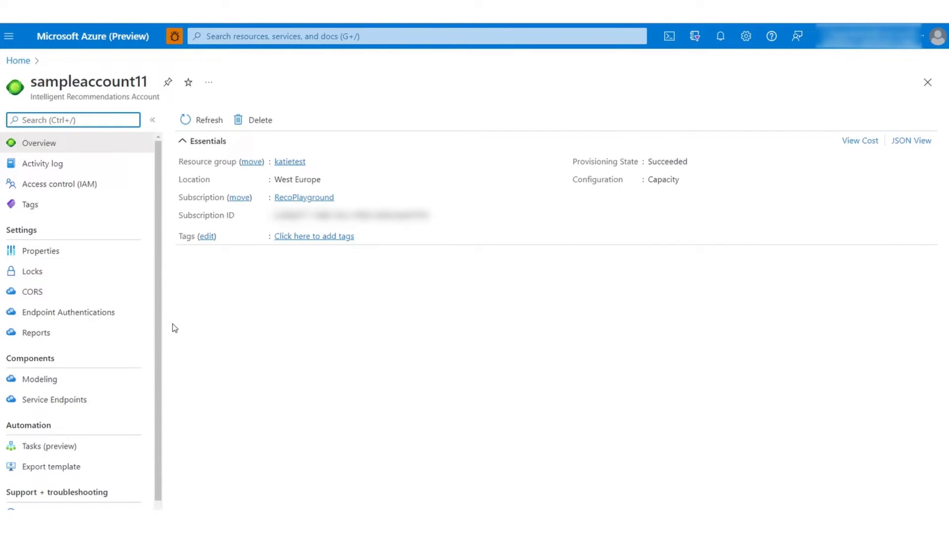
left_click(104, 312)
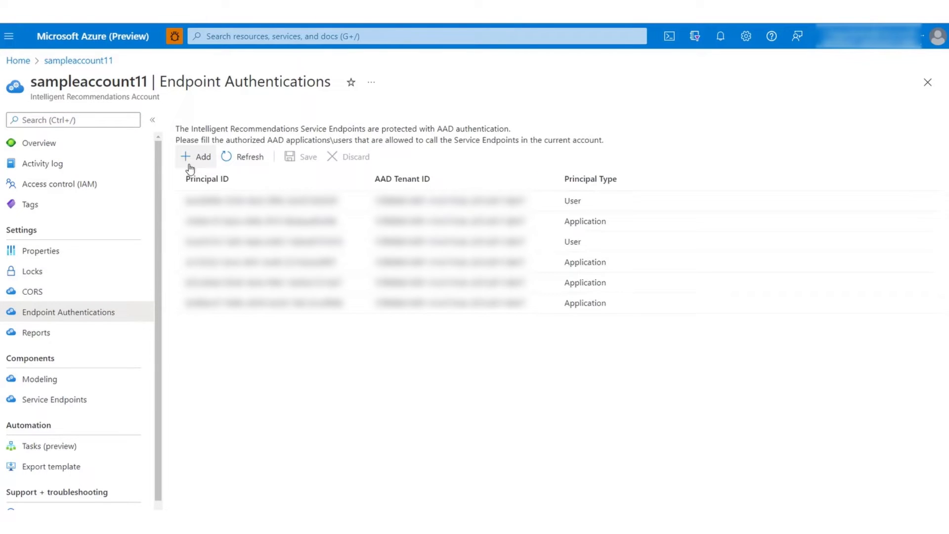
left_click(188, 161)
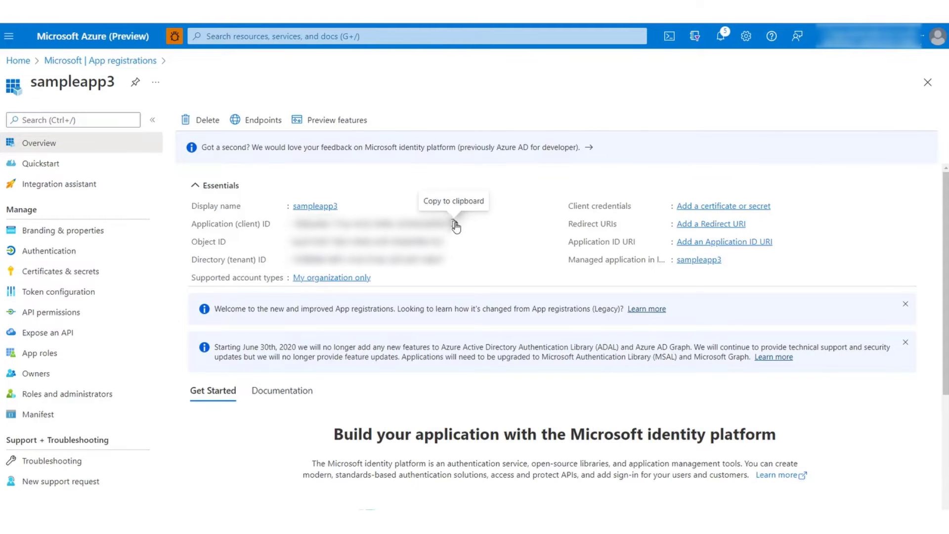
Enter sampleapp3's client ID and tenant ID as an Application principal and save.
left_click(454, 223)
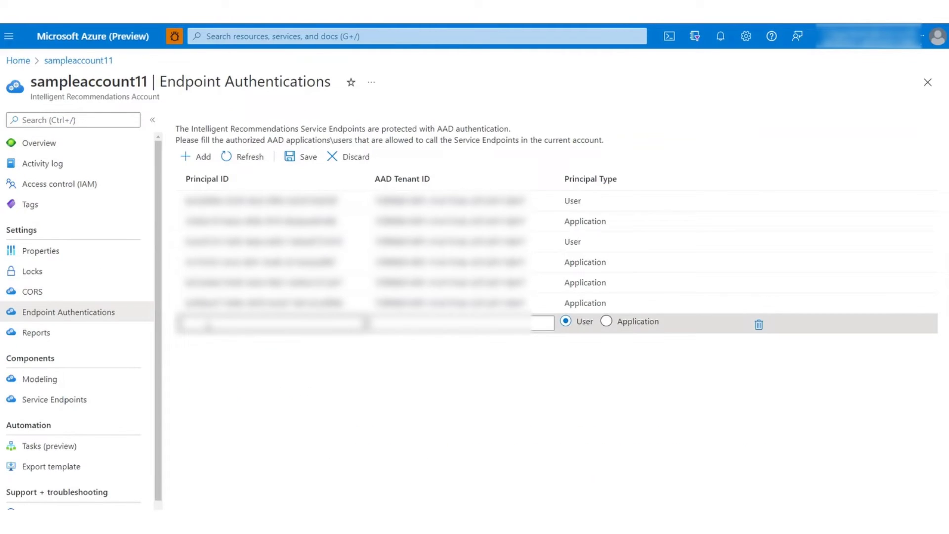
key("ctrl+v")
key("ctrl+v")
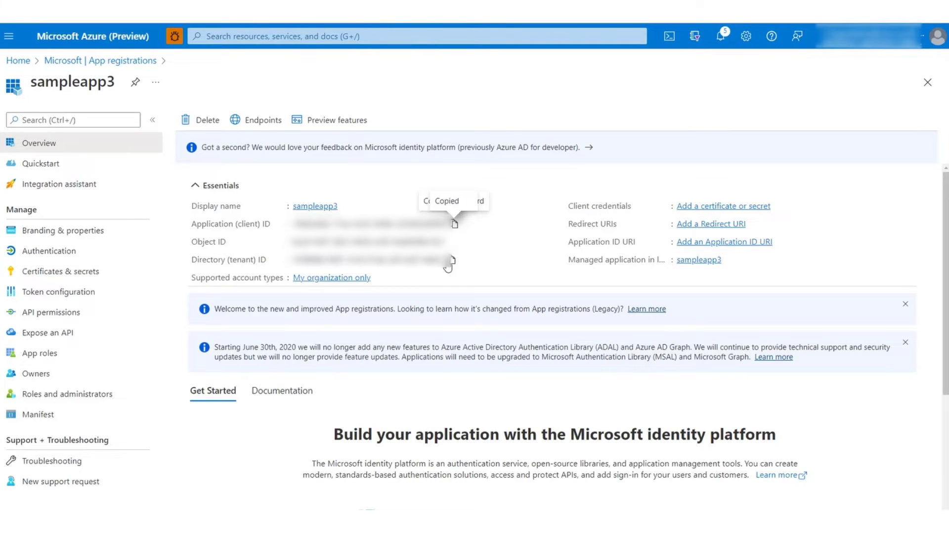
left_click(452, 260)
key("ctrl+v")
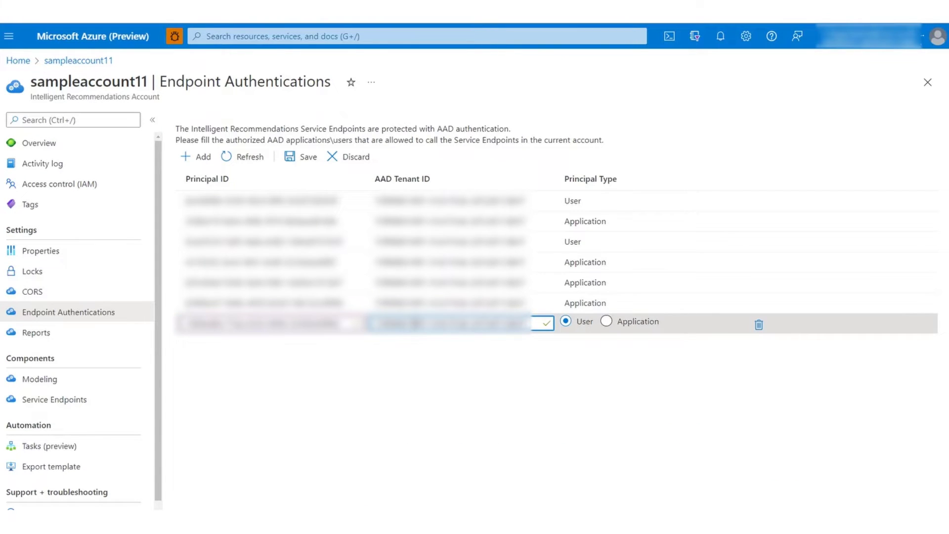
left_click(606, 321)
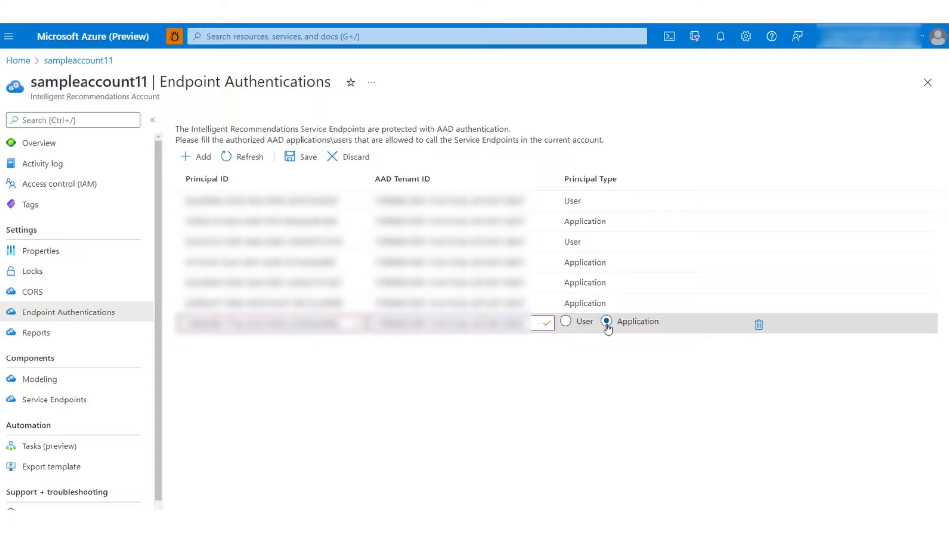
left_click(300, 158)
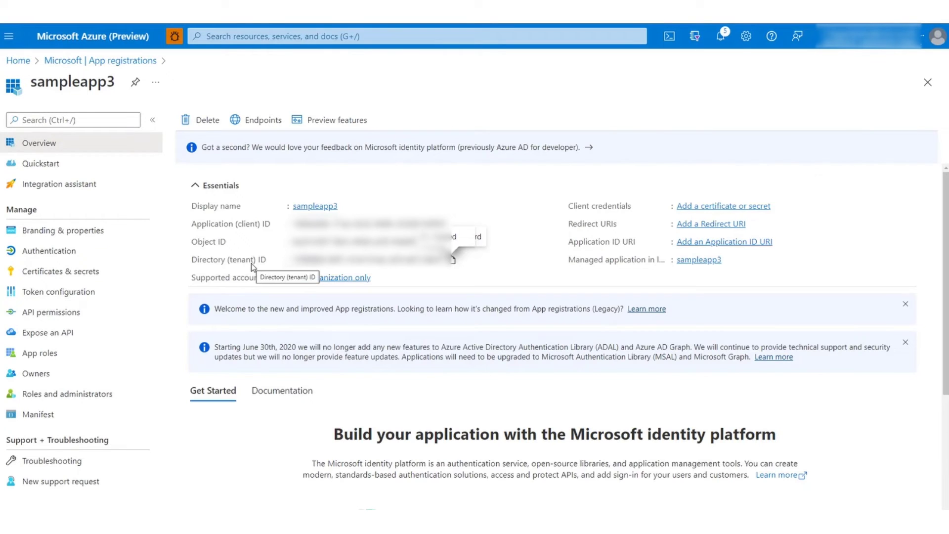
Add a client secret to sampleapp3 under Certificates & secrets, expiring 2/3/2023.
left_click(116, 274)
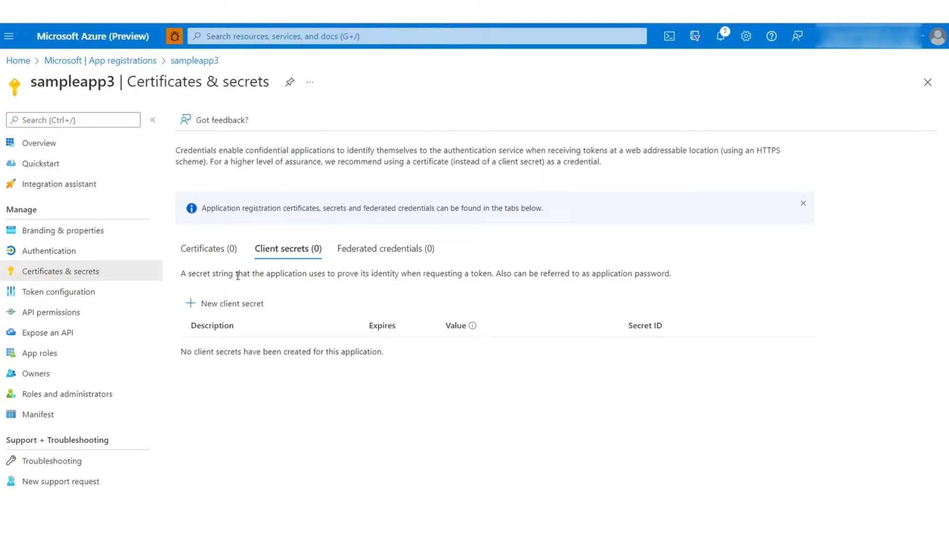
left_click(229, 309)
left_click(614, 498)
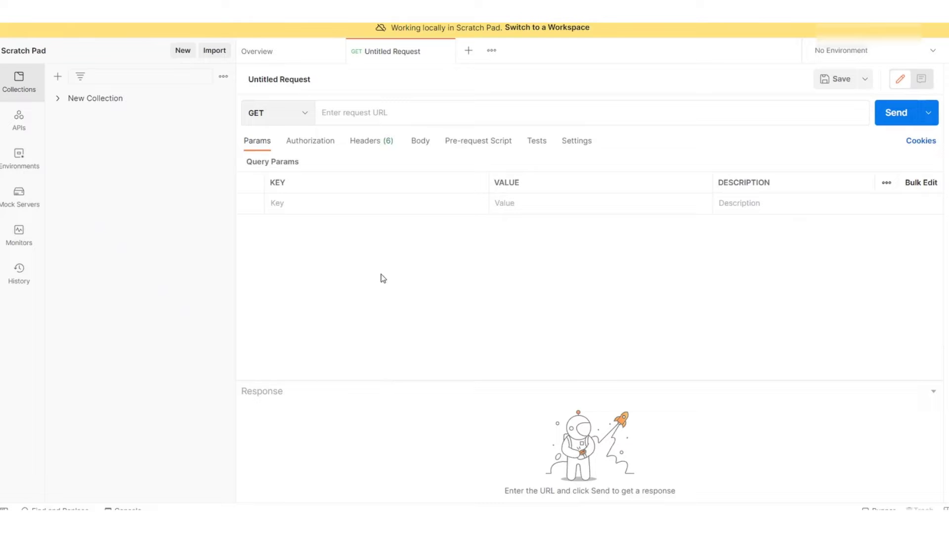
Set the GET request's Authorization type to OAuth 2.0.
left_click(313, 145)
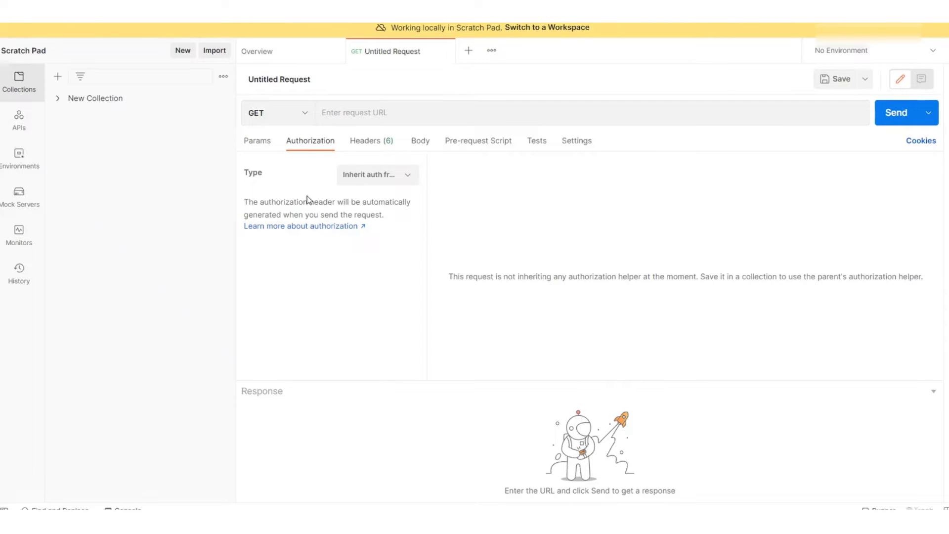
left_click(360, 183)
left_click(364, 345)
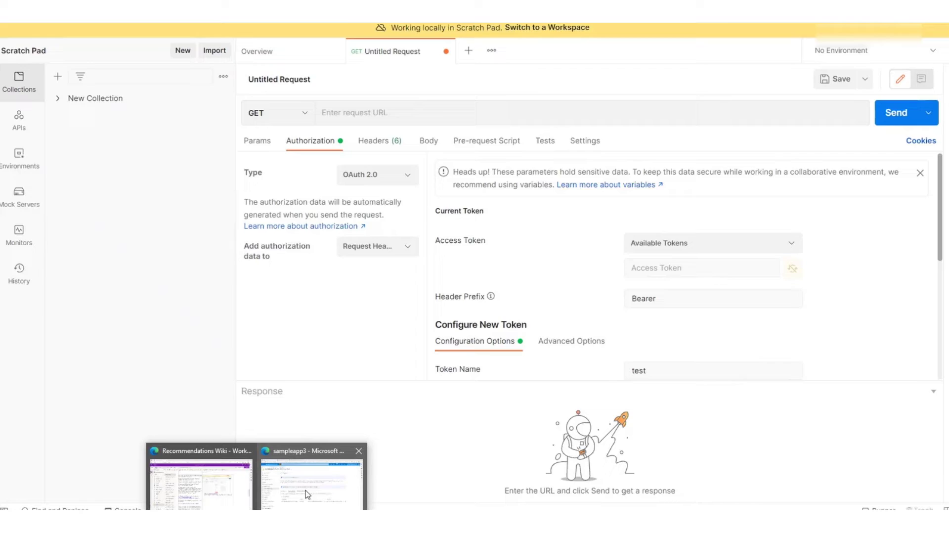
Open the Get popular items example in the docs' Sample API requests article.
left_click(307, 489)
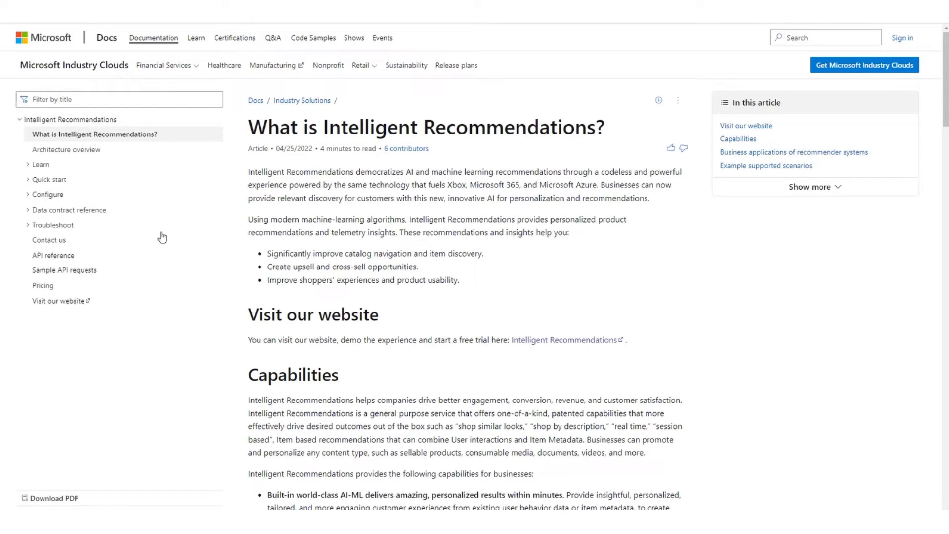
left_click(95, 273)
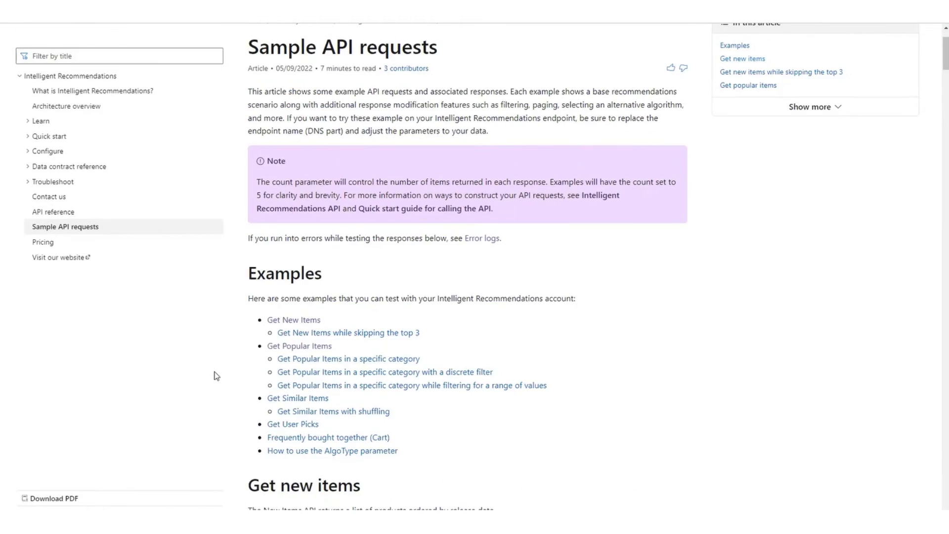
scroll(215, 375, "down", 1)
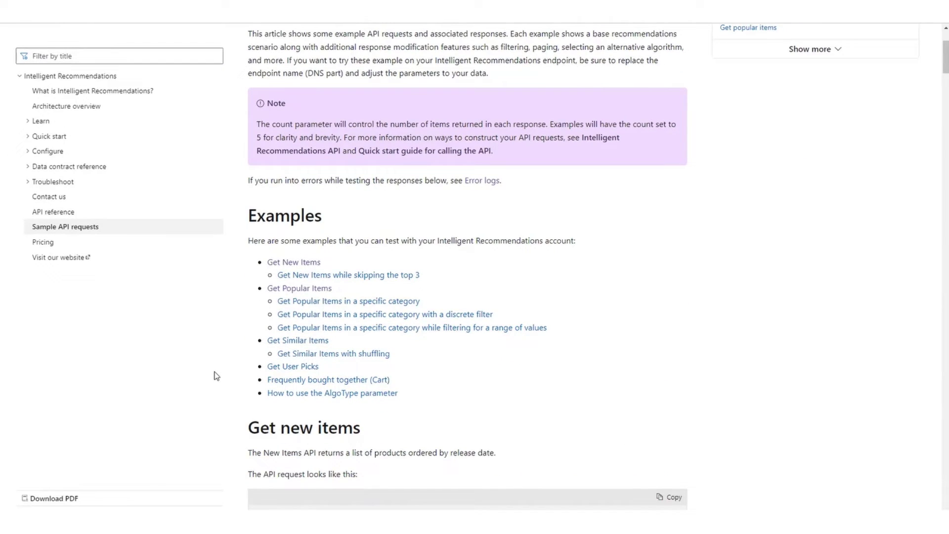
left_click(322, 290)
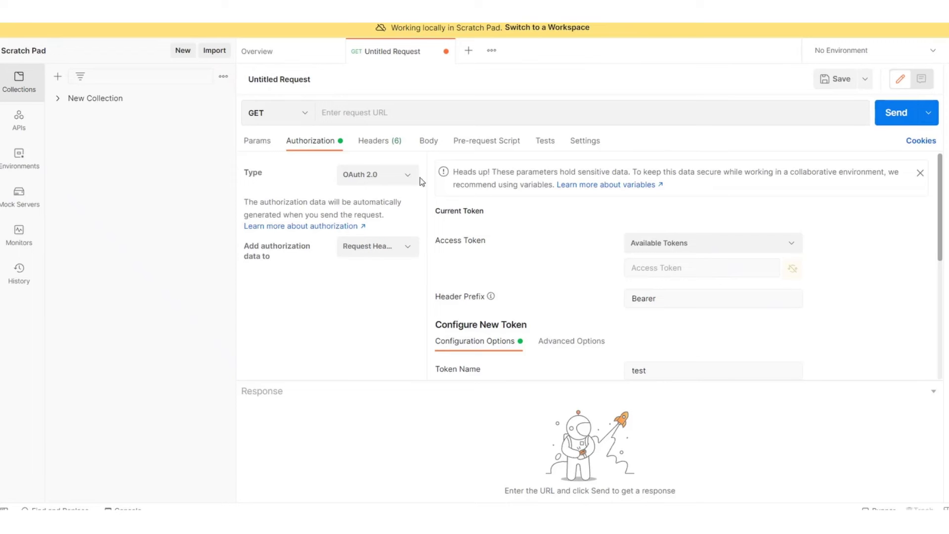
Target sampleaccount11-service11's popular endpoint URL and use Client Credentials as grant type.
left_click(383, 113)
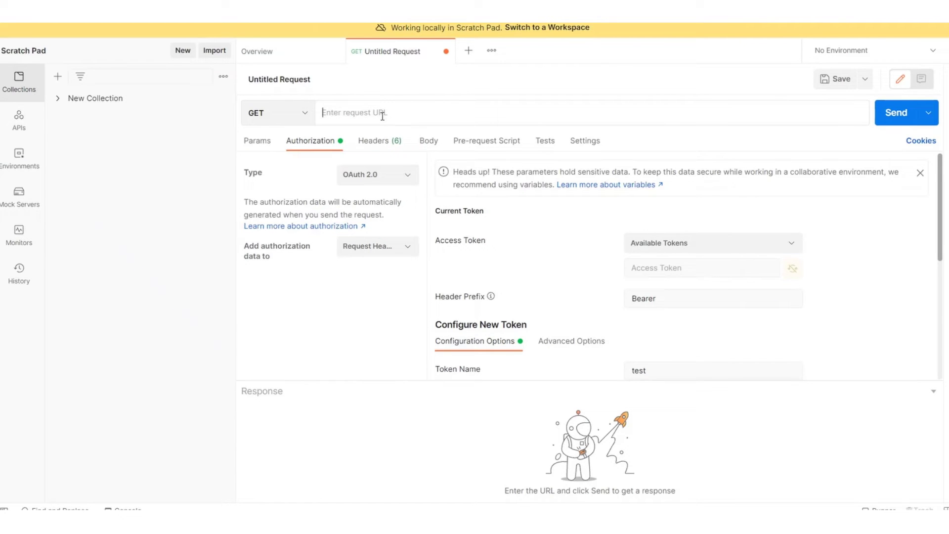
type("ht")
left_click(421, 138)
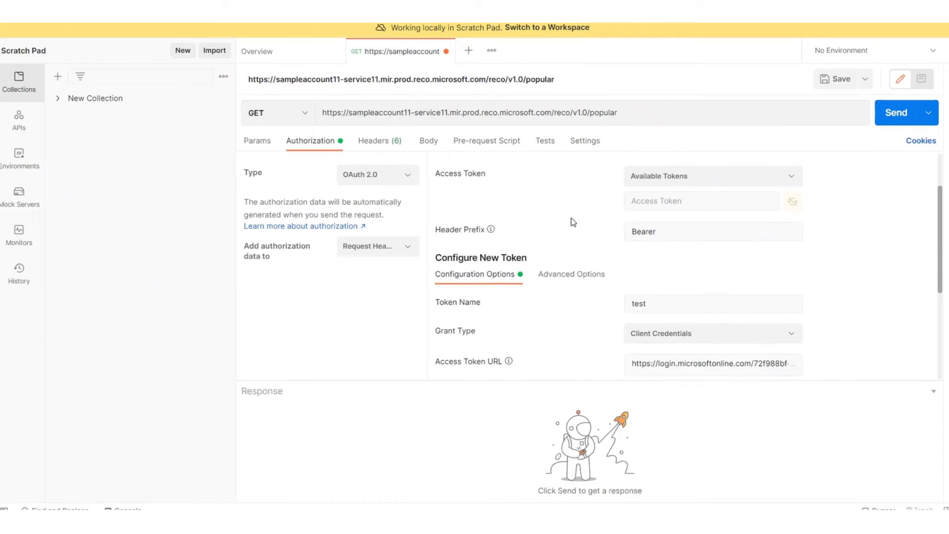
scroll(570, 220, "down", 2)
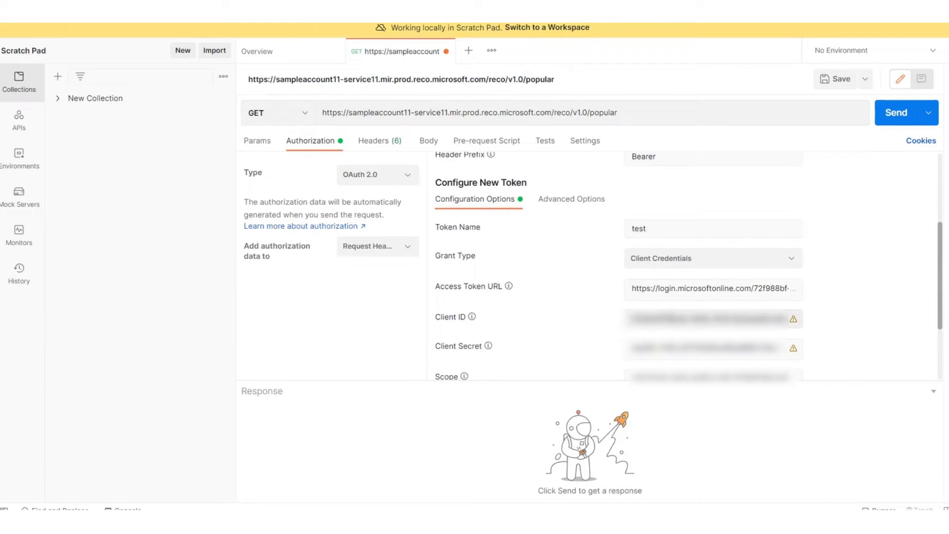
left_click(657, 258)
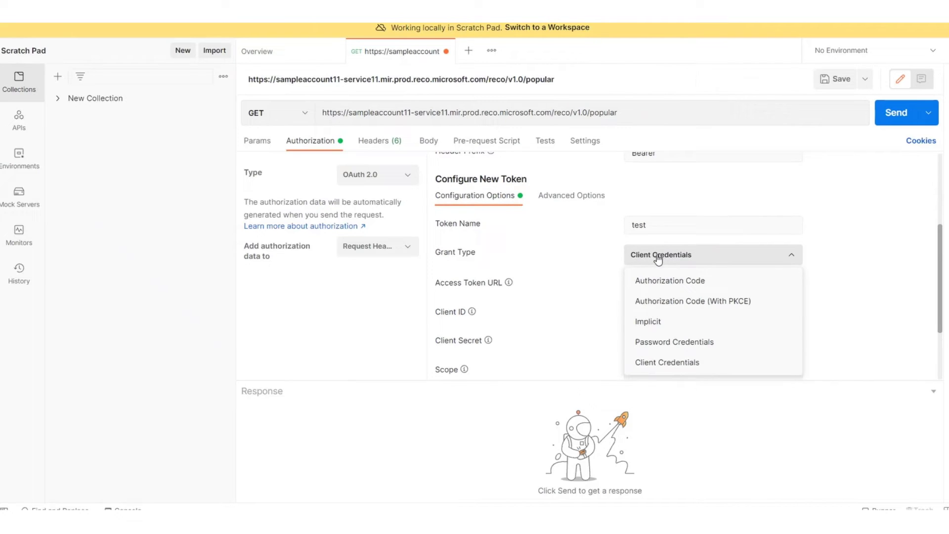
left_click(667, 364)
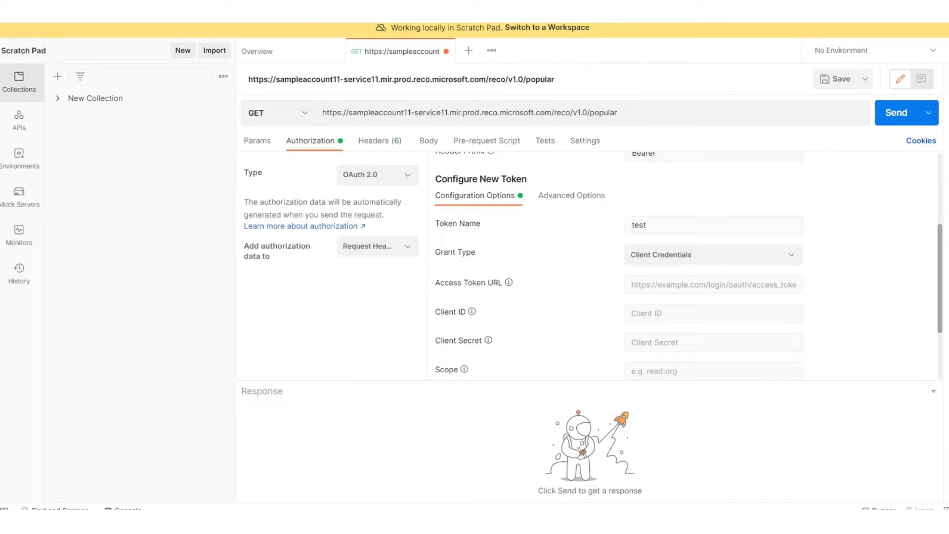
Open the 'Make an authenticated API call' quick start in the docs.
left_click(297, 491)
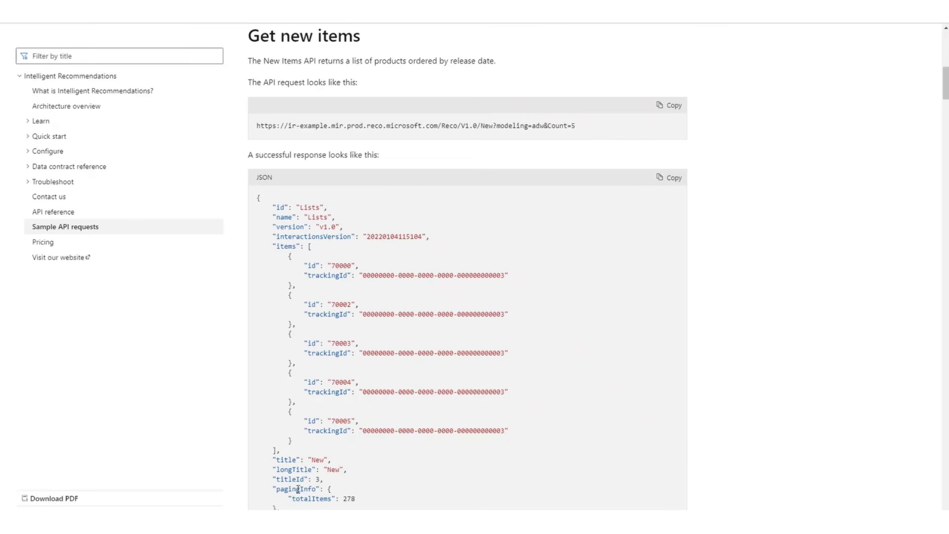
left_click(28, 138)
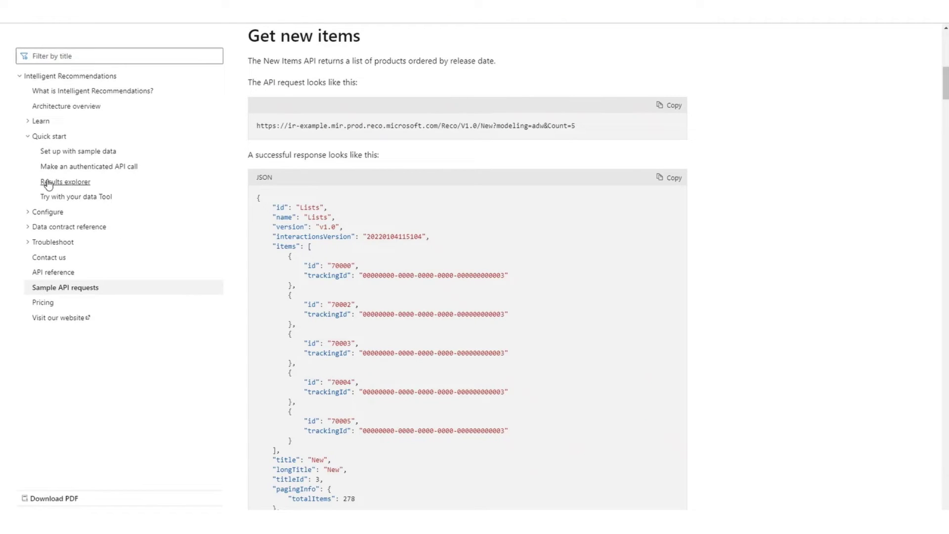
left_click(128, 171)
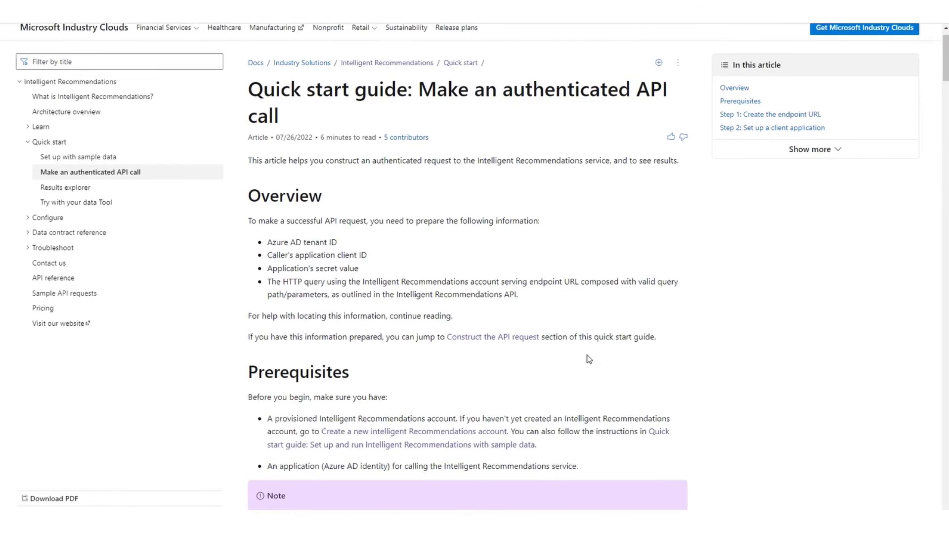
scroll(587, 359, "down", 3)
scroll(587, 358, "down", 5)
scroll(588, 359, "down", 5)
scroll(587, 359, "down", 1)
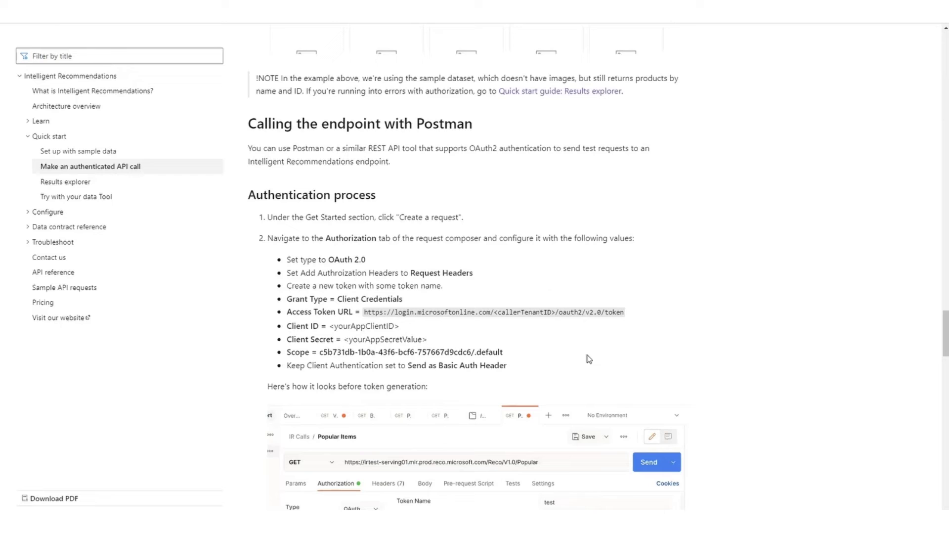
scroll(728, 365, "down", 1)
scroll(728, 364, "down", 1)
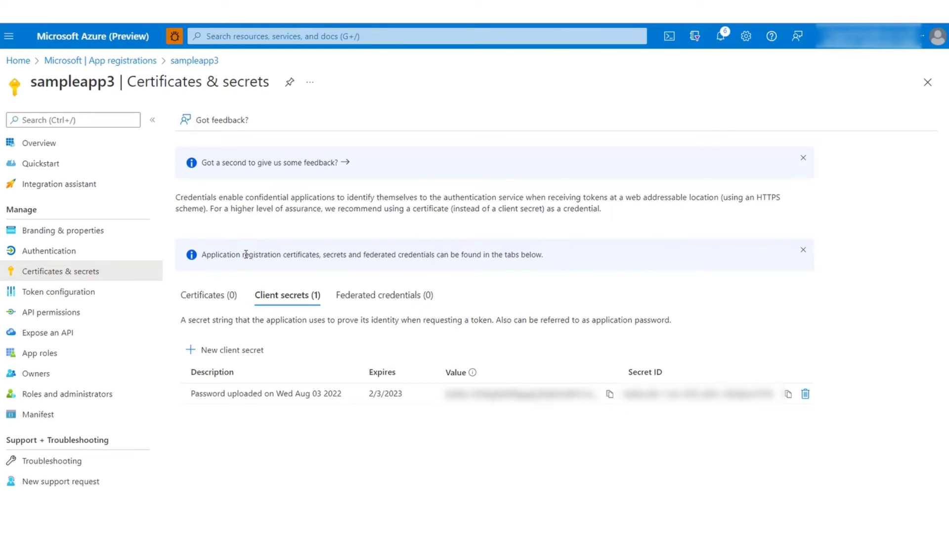
Paste the login.microsoftonline.com token endpoint into the Access Token URL.
left_click(64, 145)
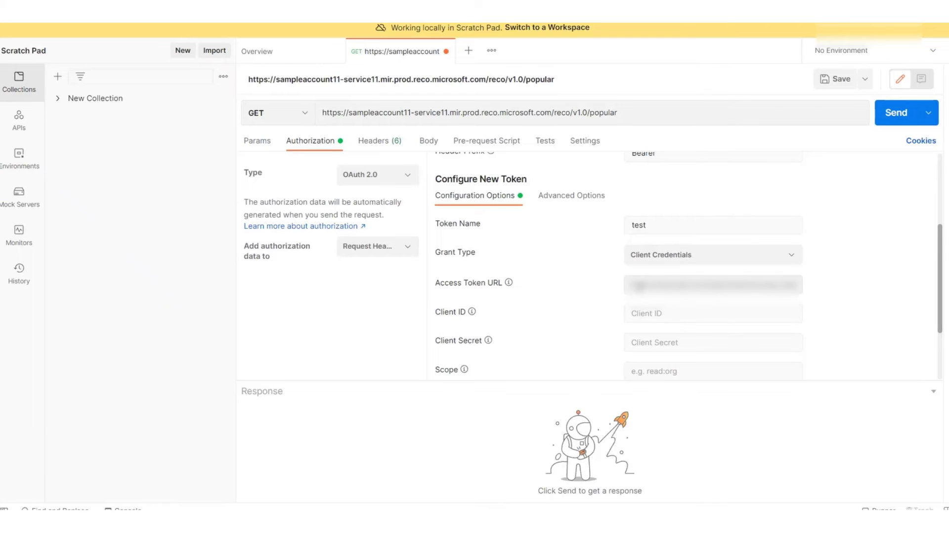
left_click(642, 284)
key("ctrl+v")
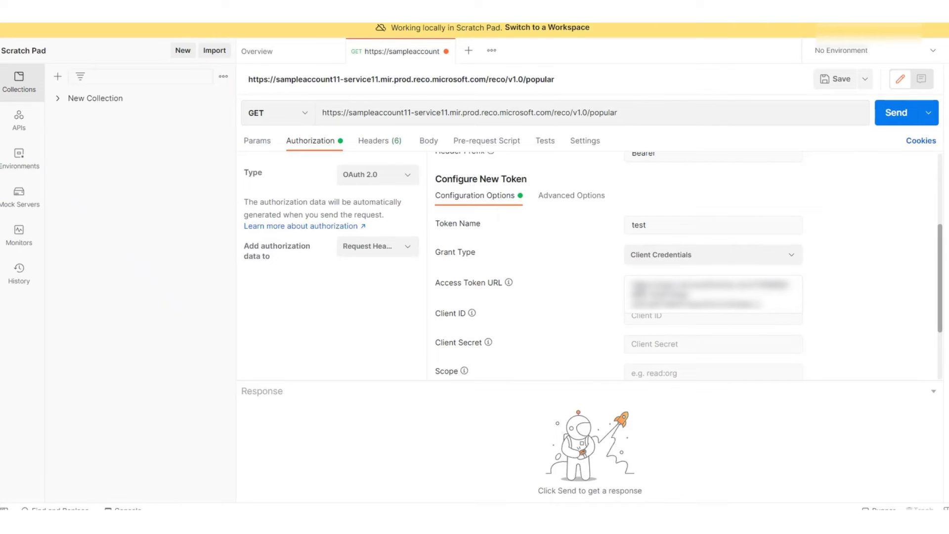
key("Tab")
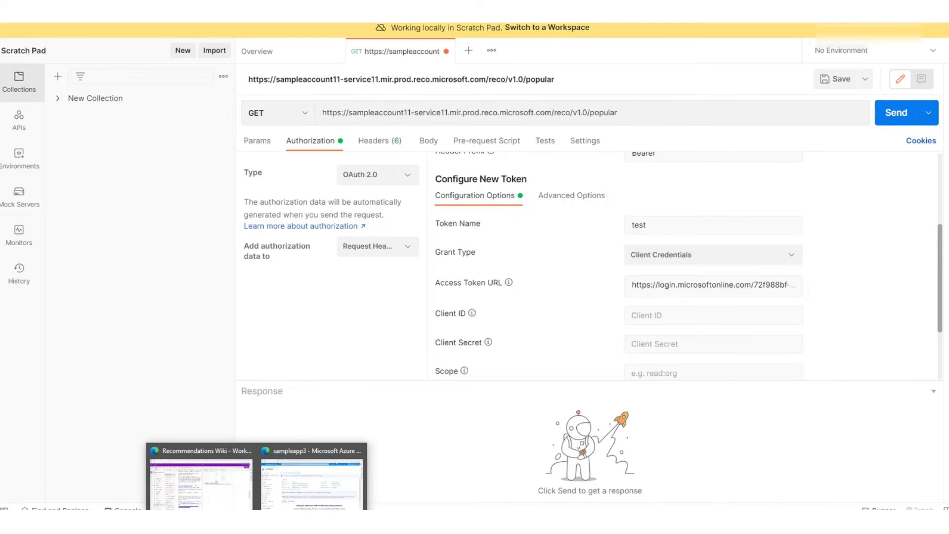
Paste sampleapp3's client ID from its Azure overview into Client ID.
left_click(296, 483)
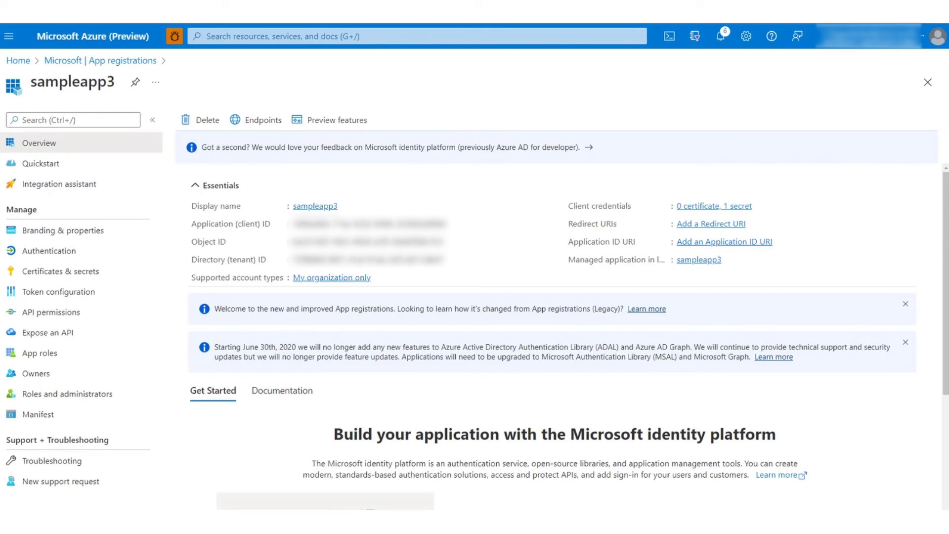
left_click(381, 482)
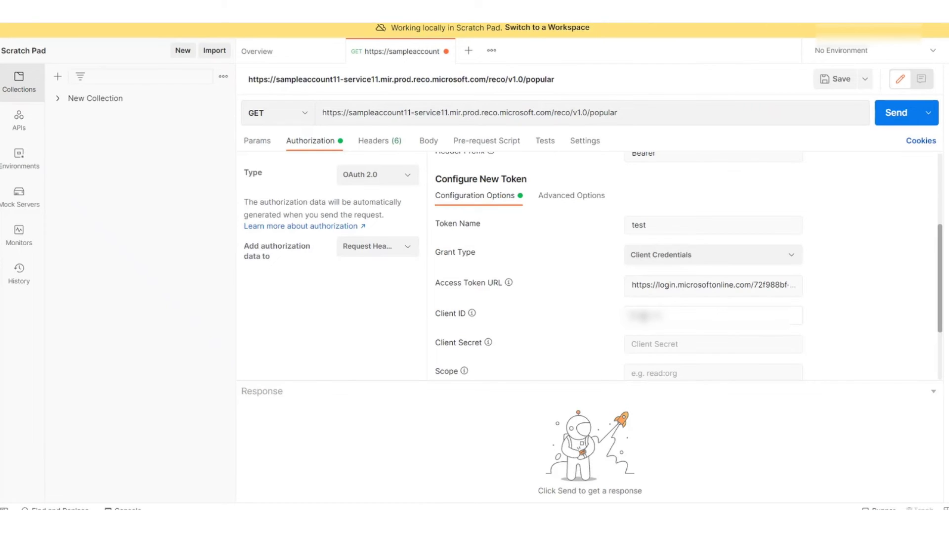
key("ctrl+v")
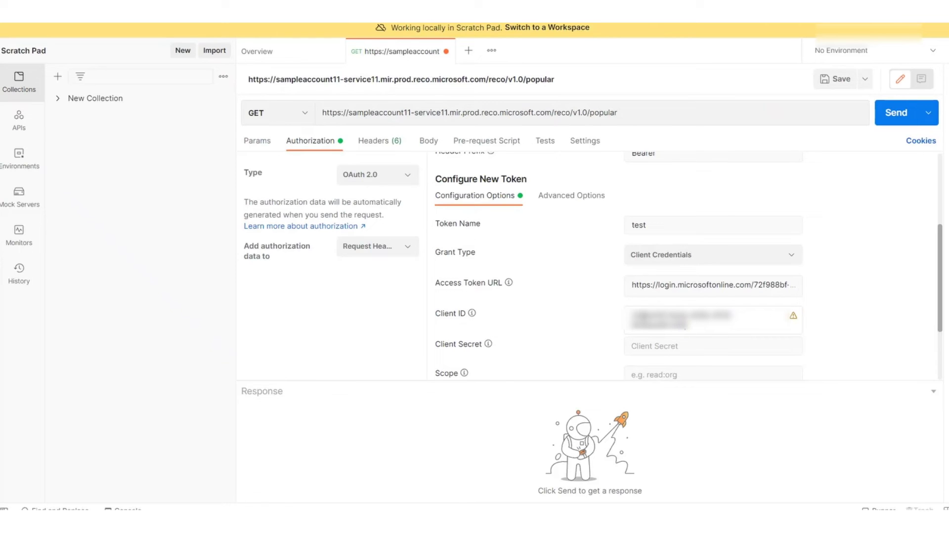
key("Tab")
scroll(851, 339, "down", 3)
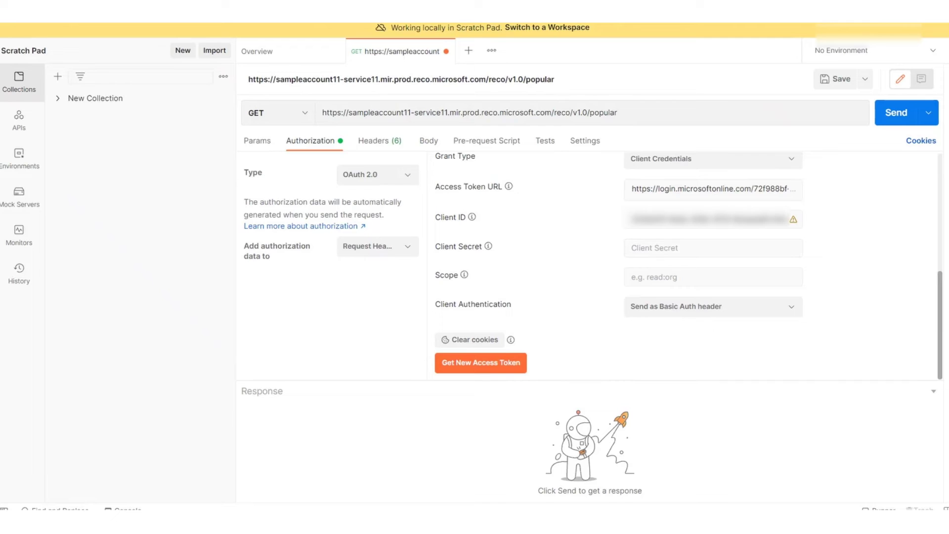
Paste sampleapp3's client secret from Certificates & secrets into Client Secret.
left_click(307, 489)
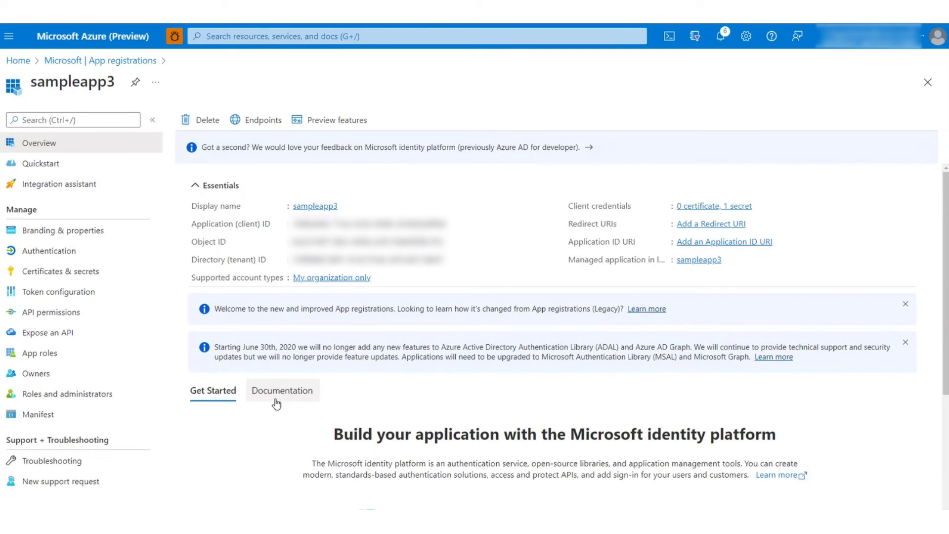
left_click(93, 271)
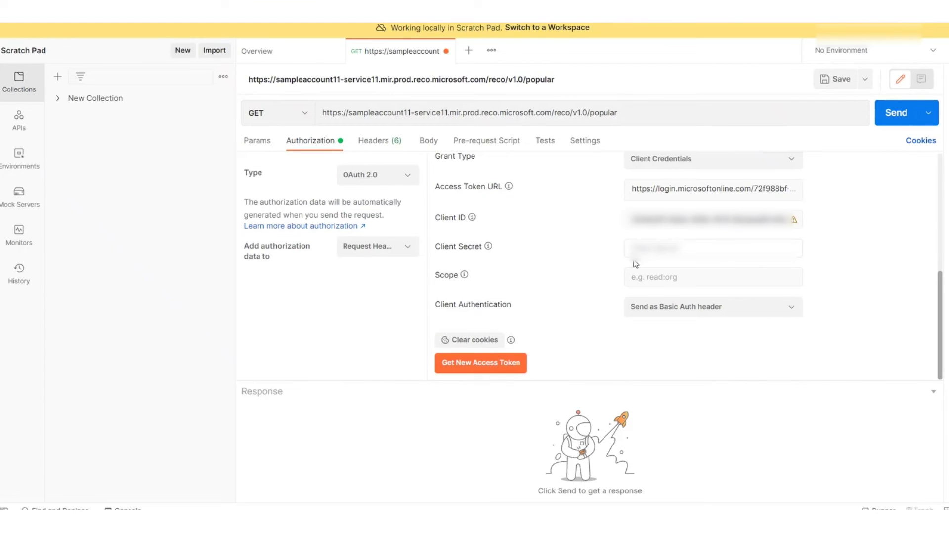
key("ctrl+v")
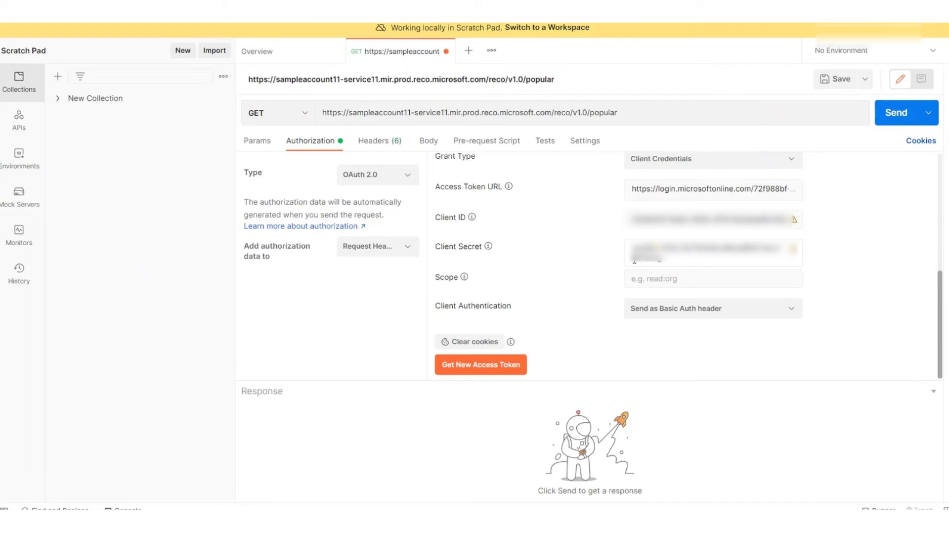
left_click(580, 285)
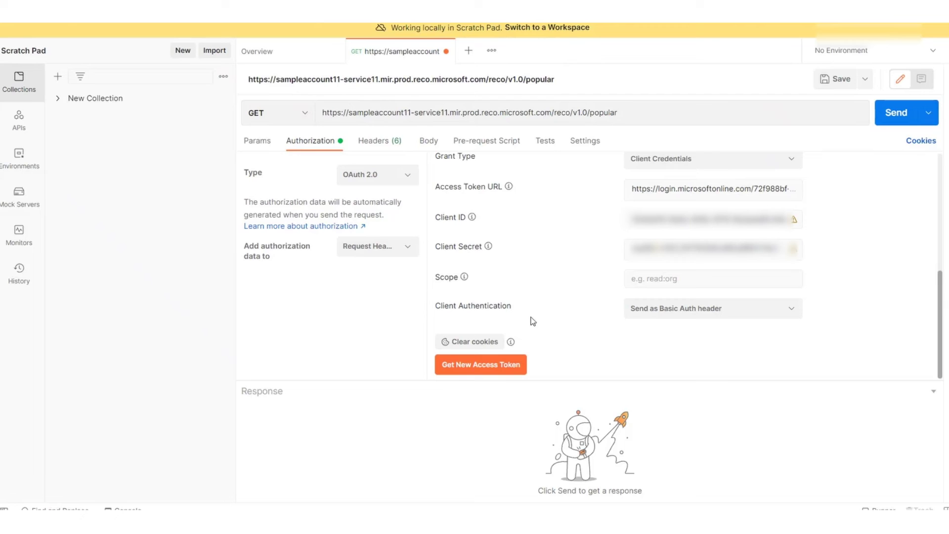
Copy the scope c5b731db-1b0a-43f6-bcf6-757667d9cdc6/.default from the docs into Scope.
key("alt+Tab")
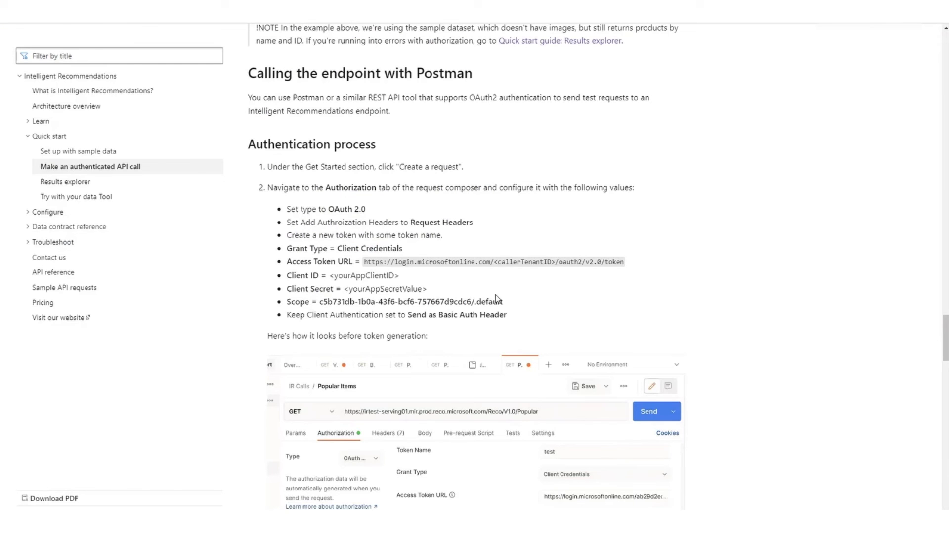
left_click_drag(504, 302, 320, 305)
key("ctrl+c")
key("alt+Tab")
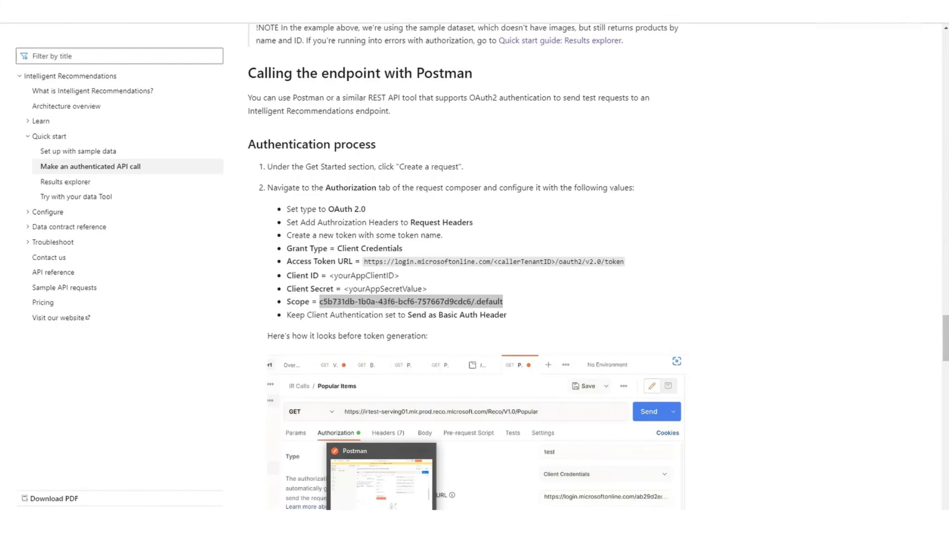
key("ctrl+v")
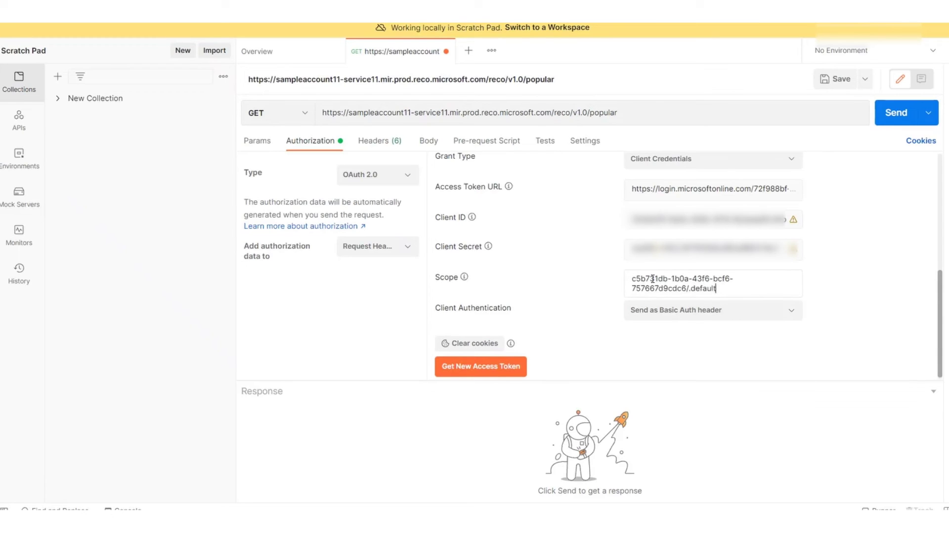
left_click(641, 343)
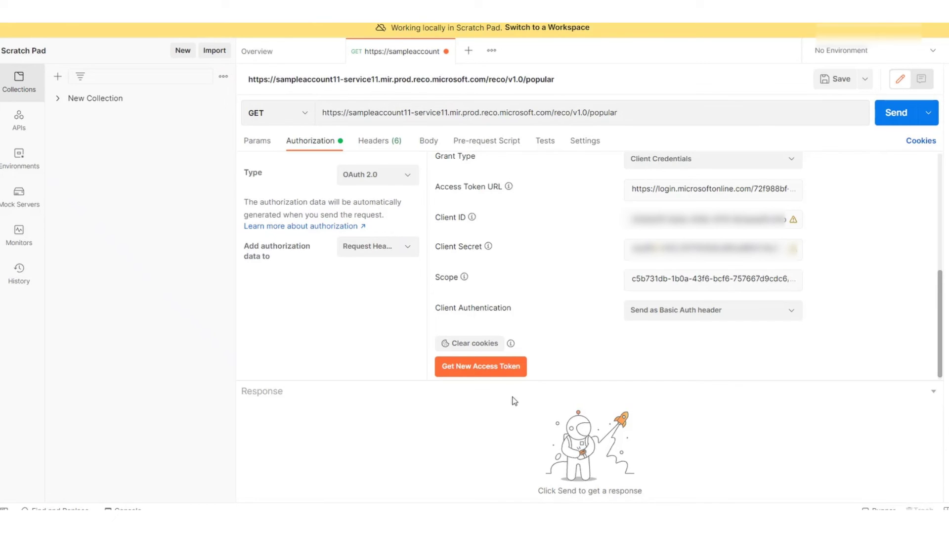
Request a new OAuth access token, apply it, and send the popular-items GET request.
left_click(501, 374)
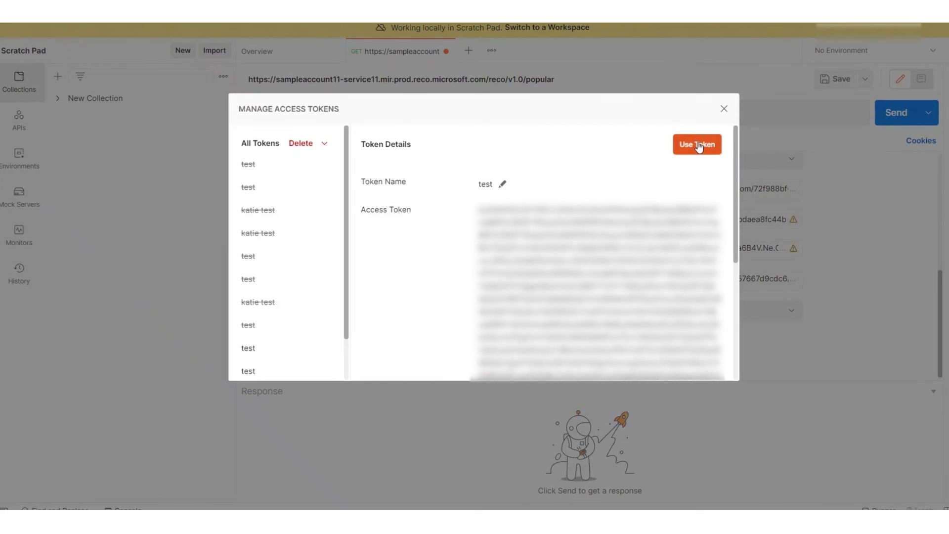
left_click(697, 145)
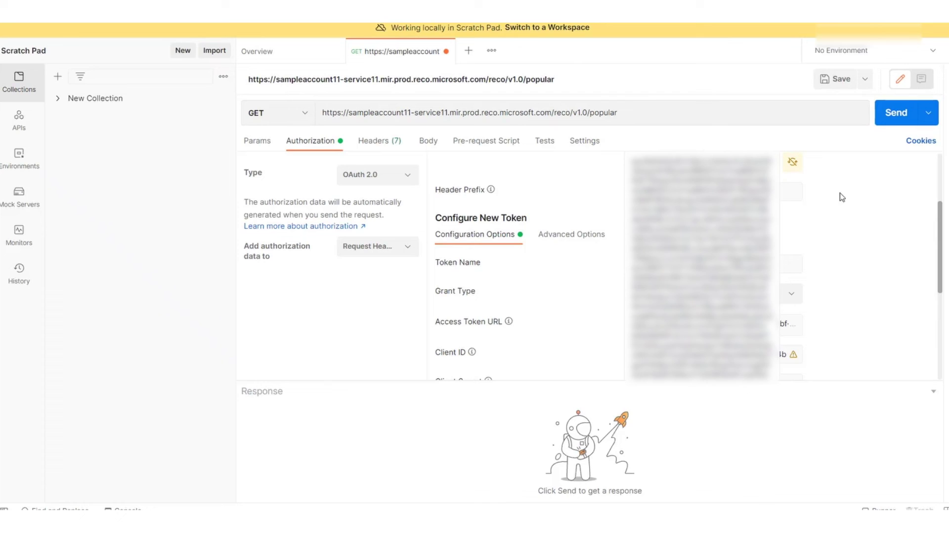
left_click(892, 119)
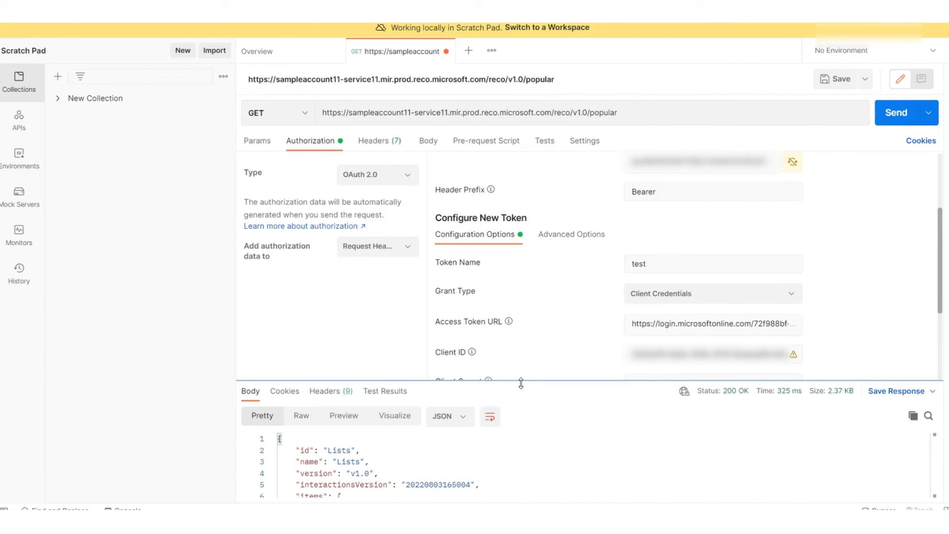
Expand the 200 OK response pane and highlight the first item's id and trackingId.
left_click_drag(521, 382, 500, 154)
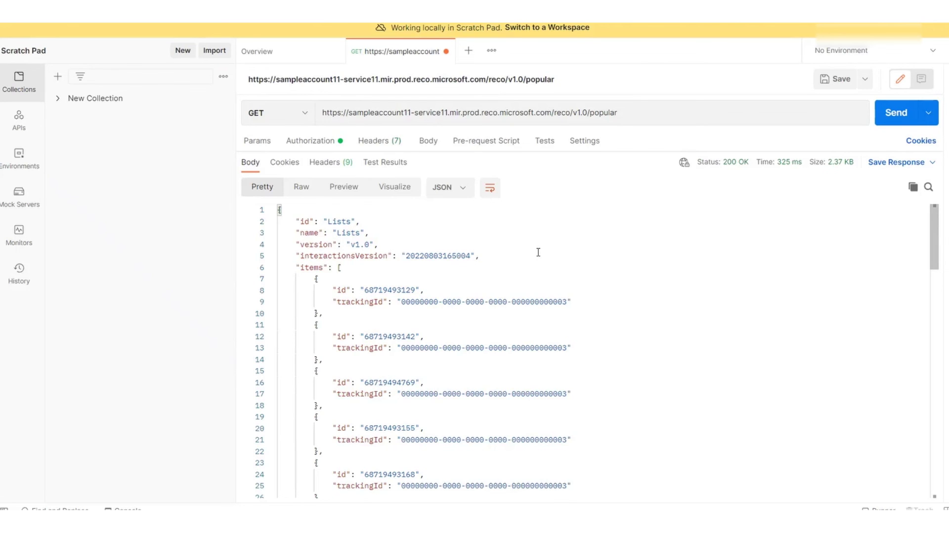
scroll(538, 252, "down", 1)
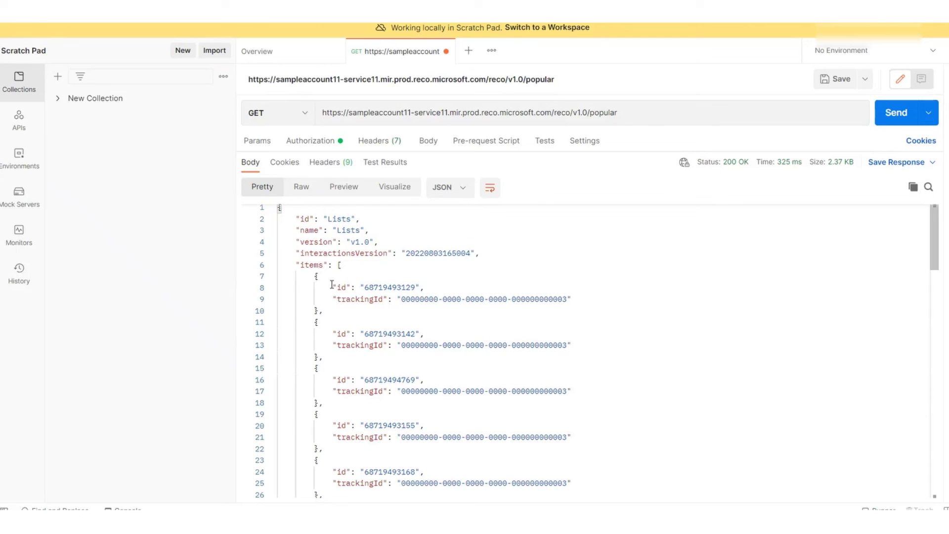
mouse_move(332, 286)
left_mouse_down()
mouse_move(580, 286)
mouse_move(597, 302)
left_mouse_up()
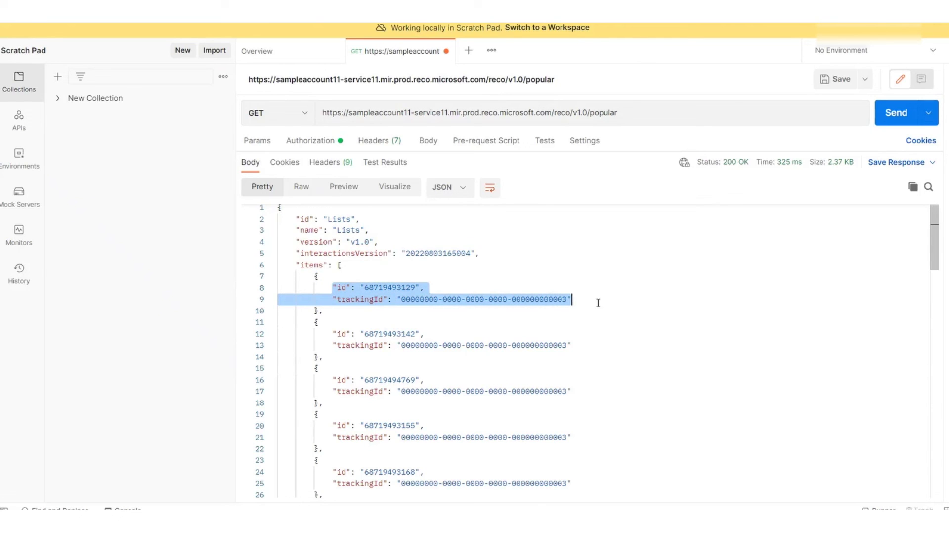
left_click(663, 293)
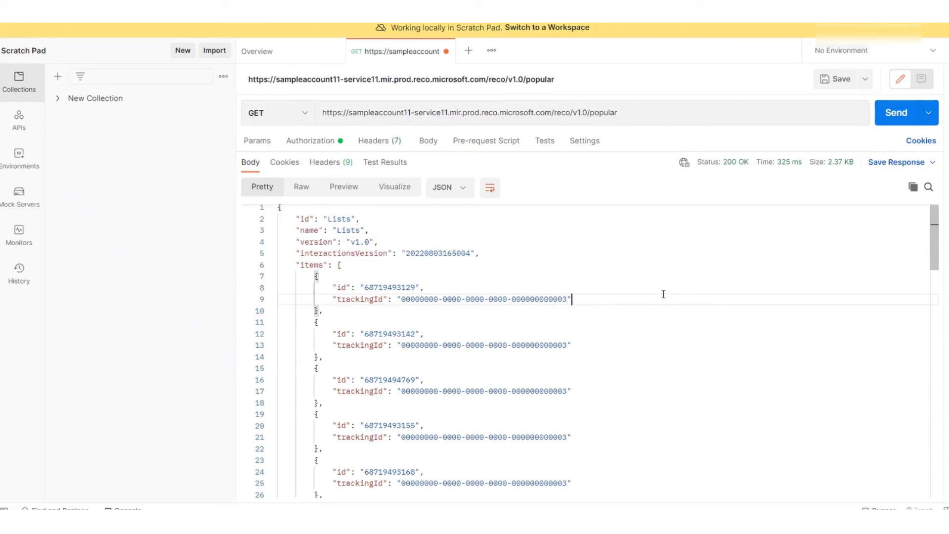